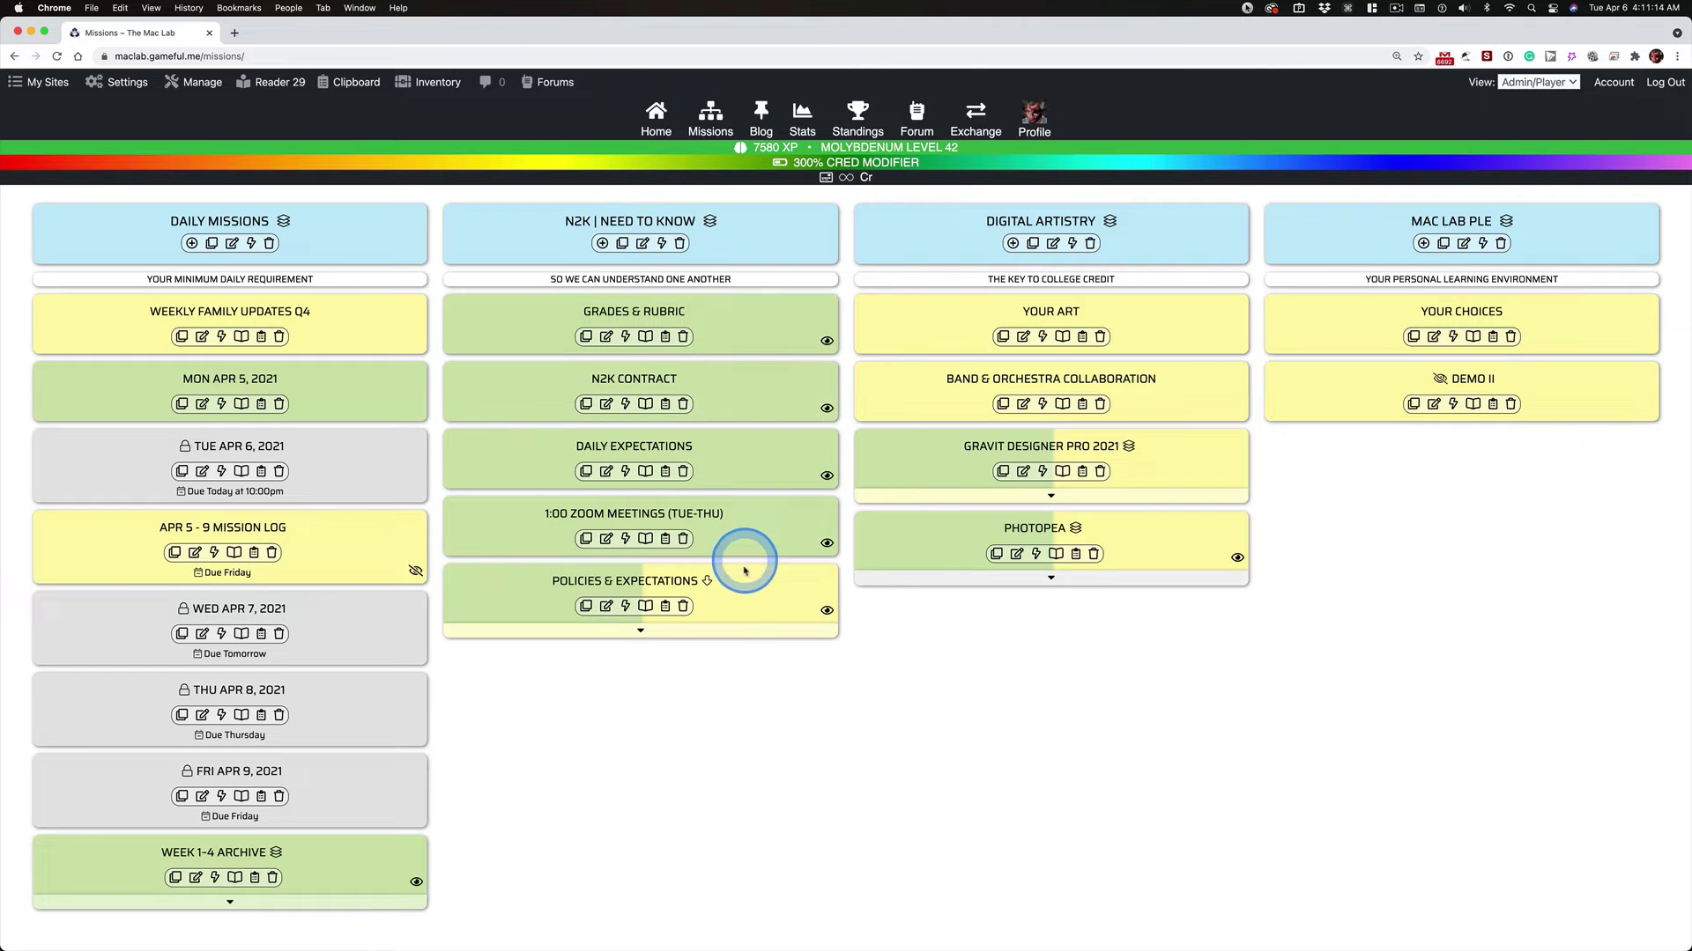
Toggle Policies & Expectations, then display the Reboot Camp | Q2 map's four mission columns.
click(723, 637)
scroll(740, 713, down, 5)
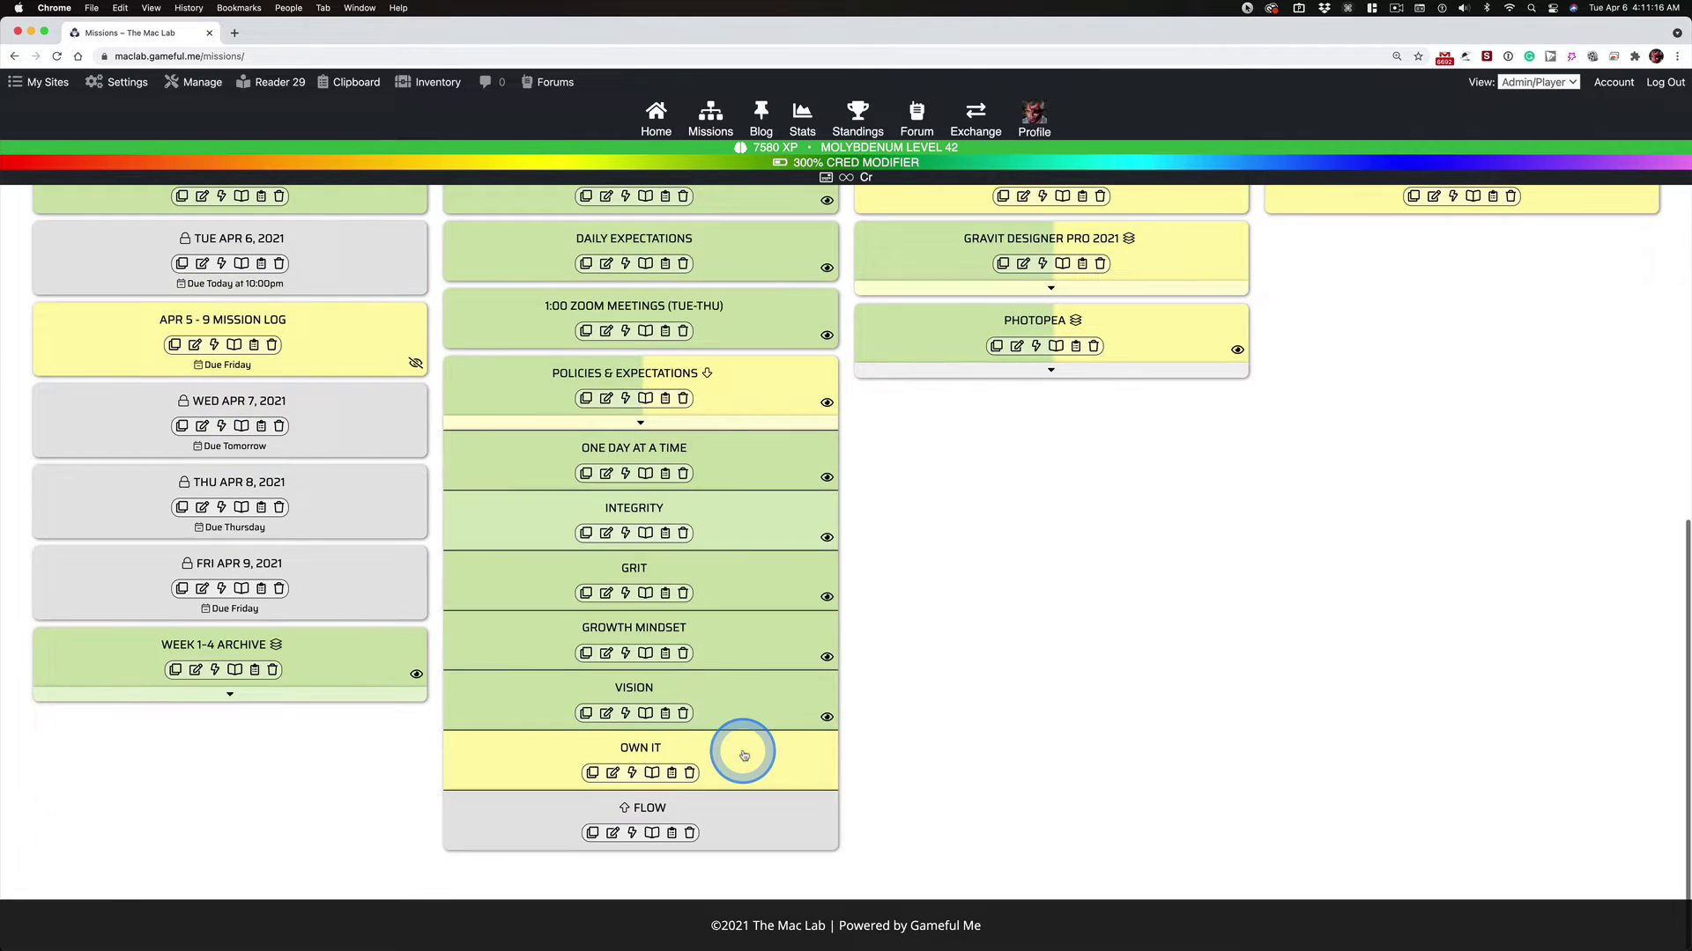
click(744, 753)
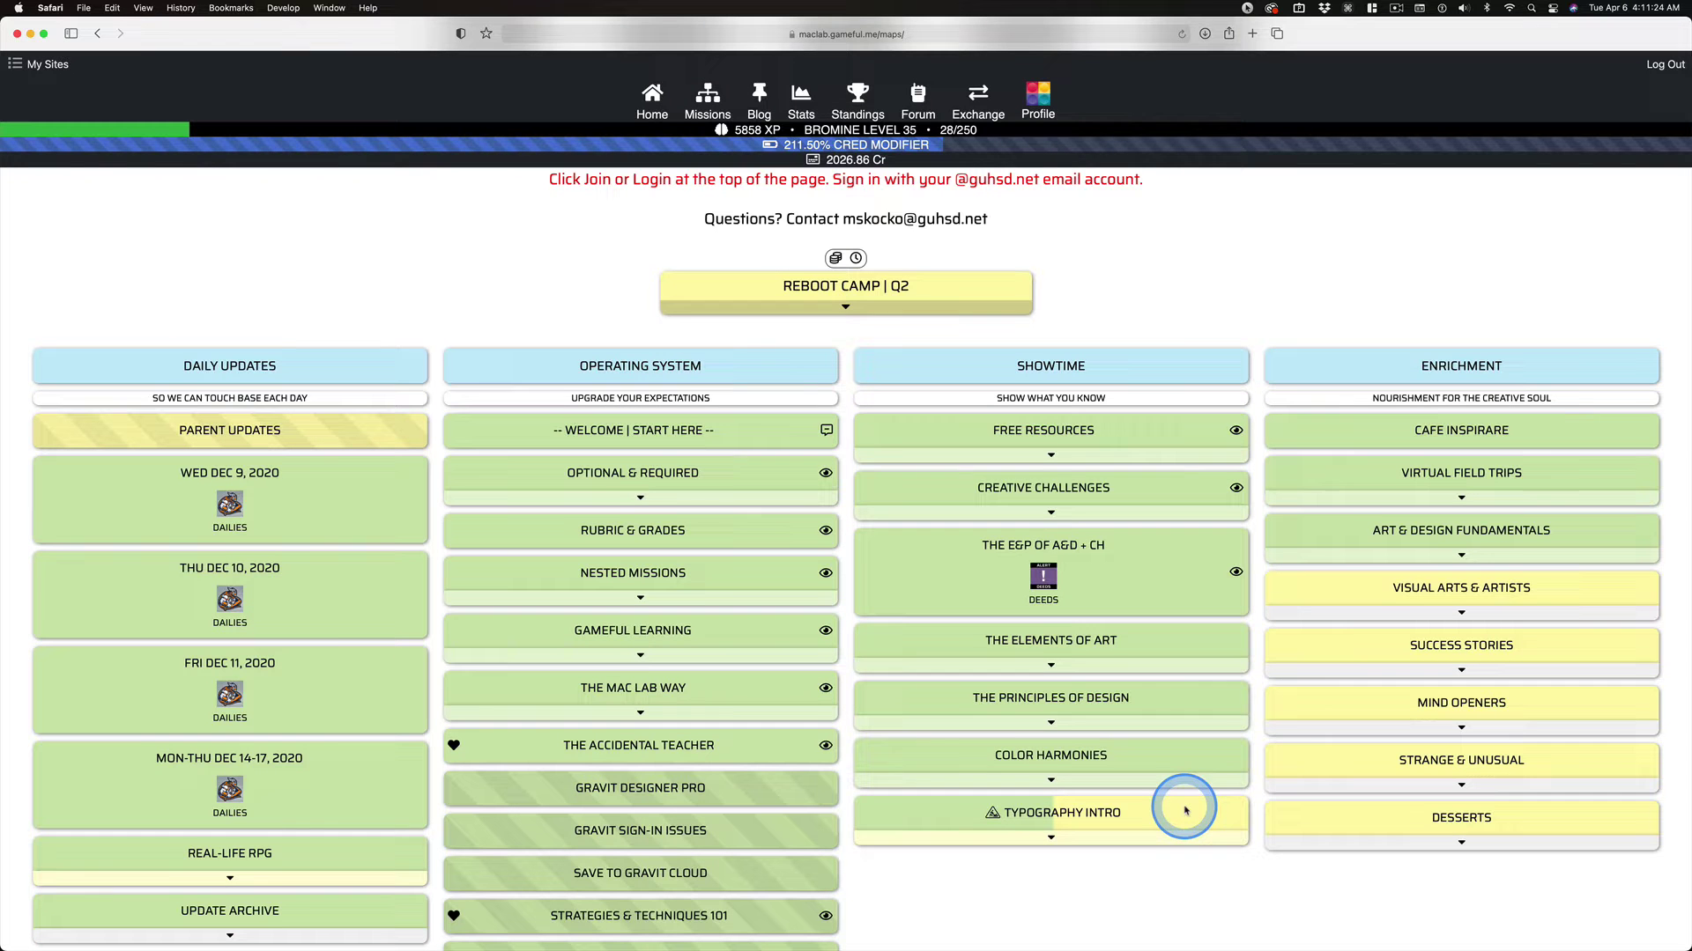
click(845, 304)
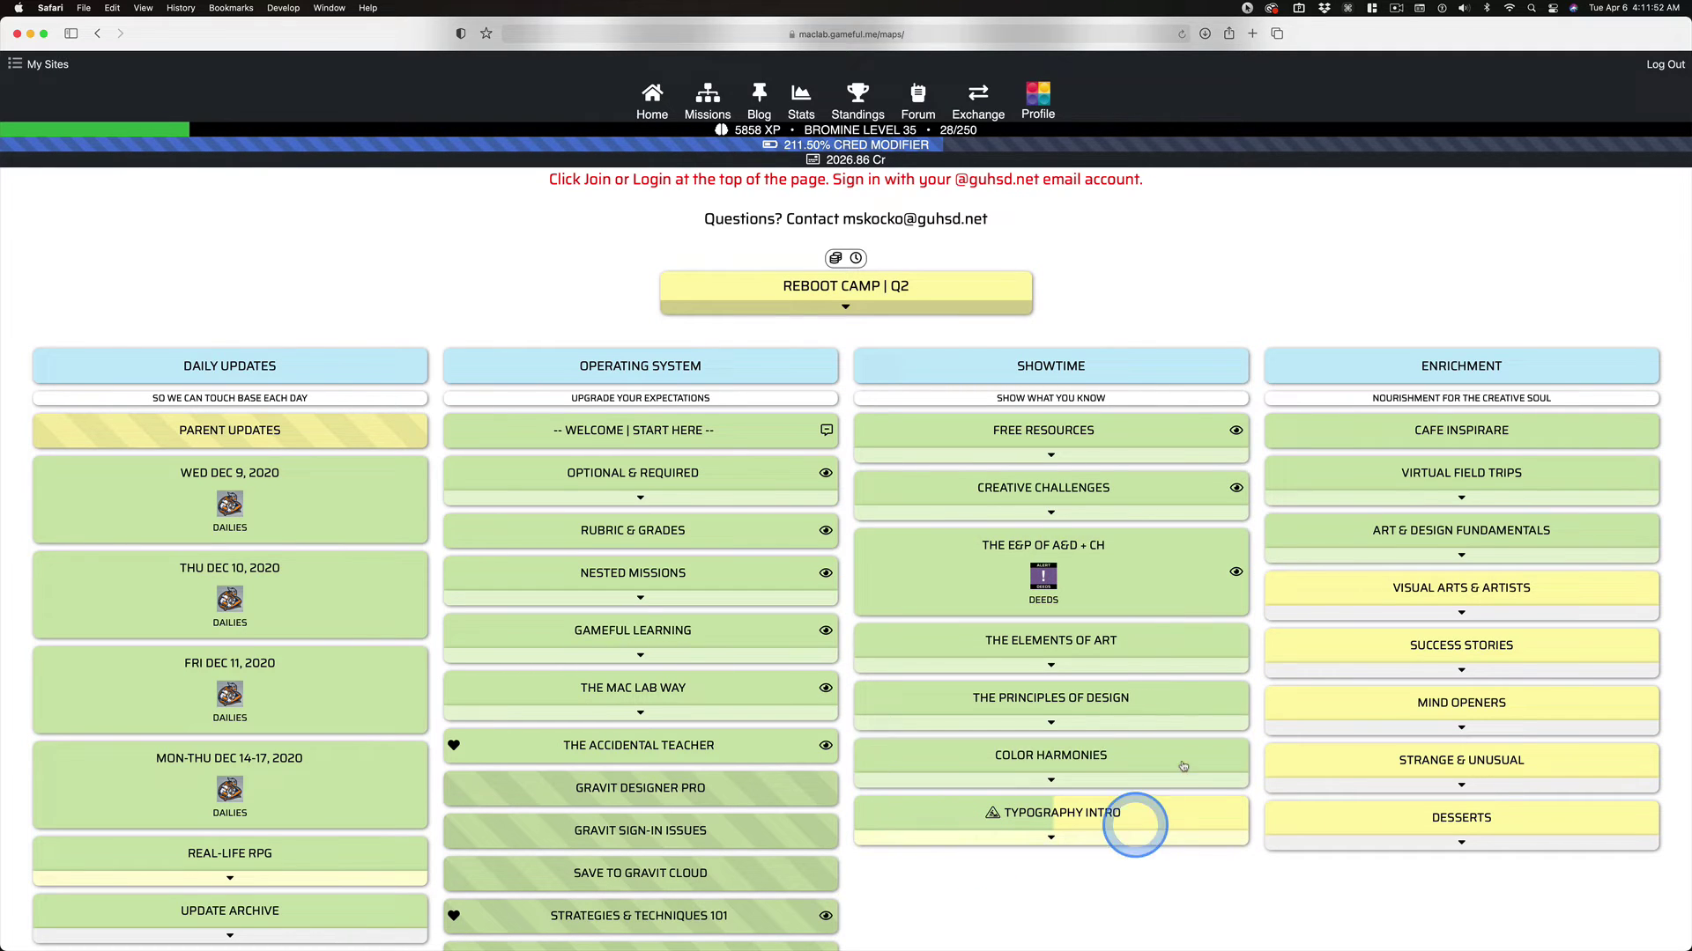
click(921, 572)
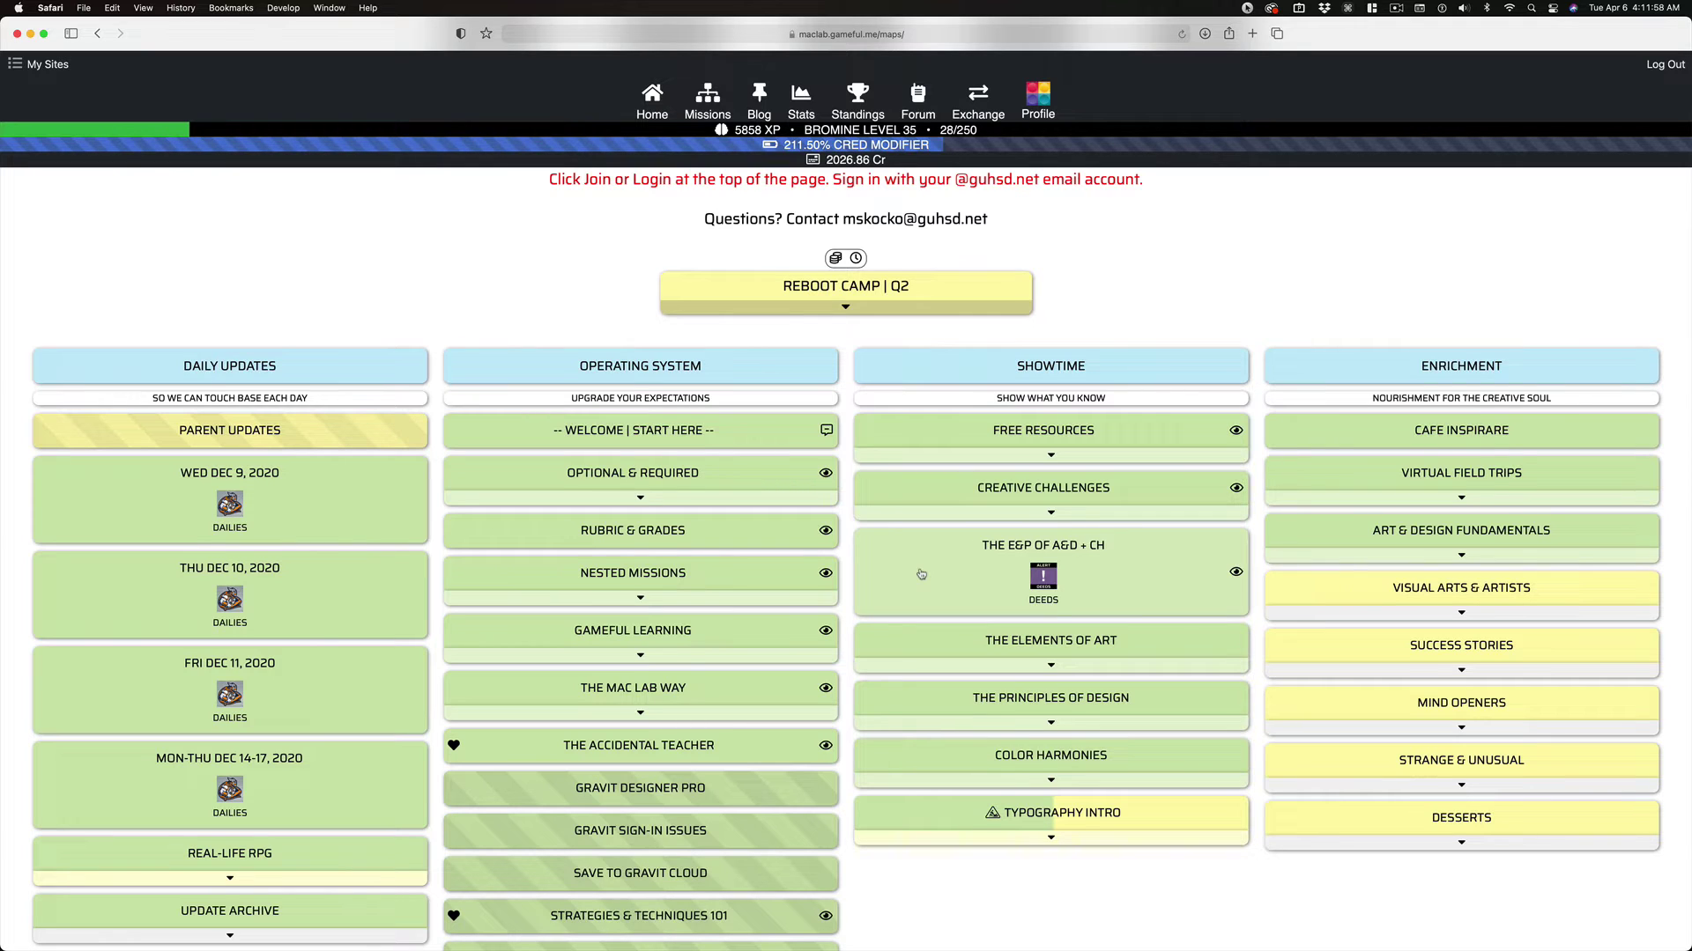
Choose Q3 MISSIONS from the map selector under REBOOT CAMP | Q2.
click(845, 306)
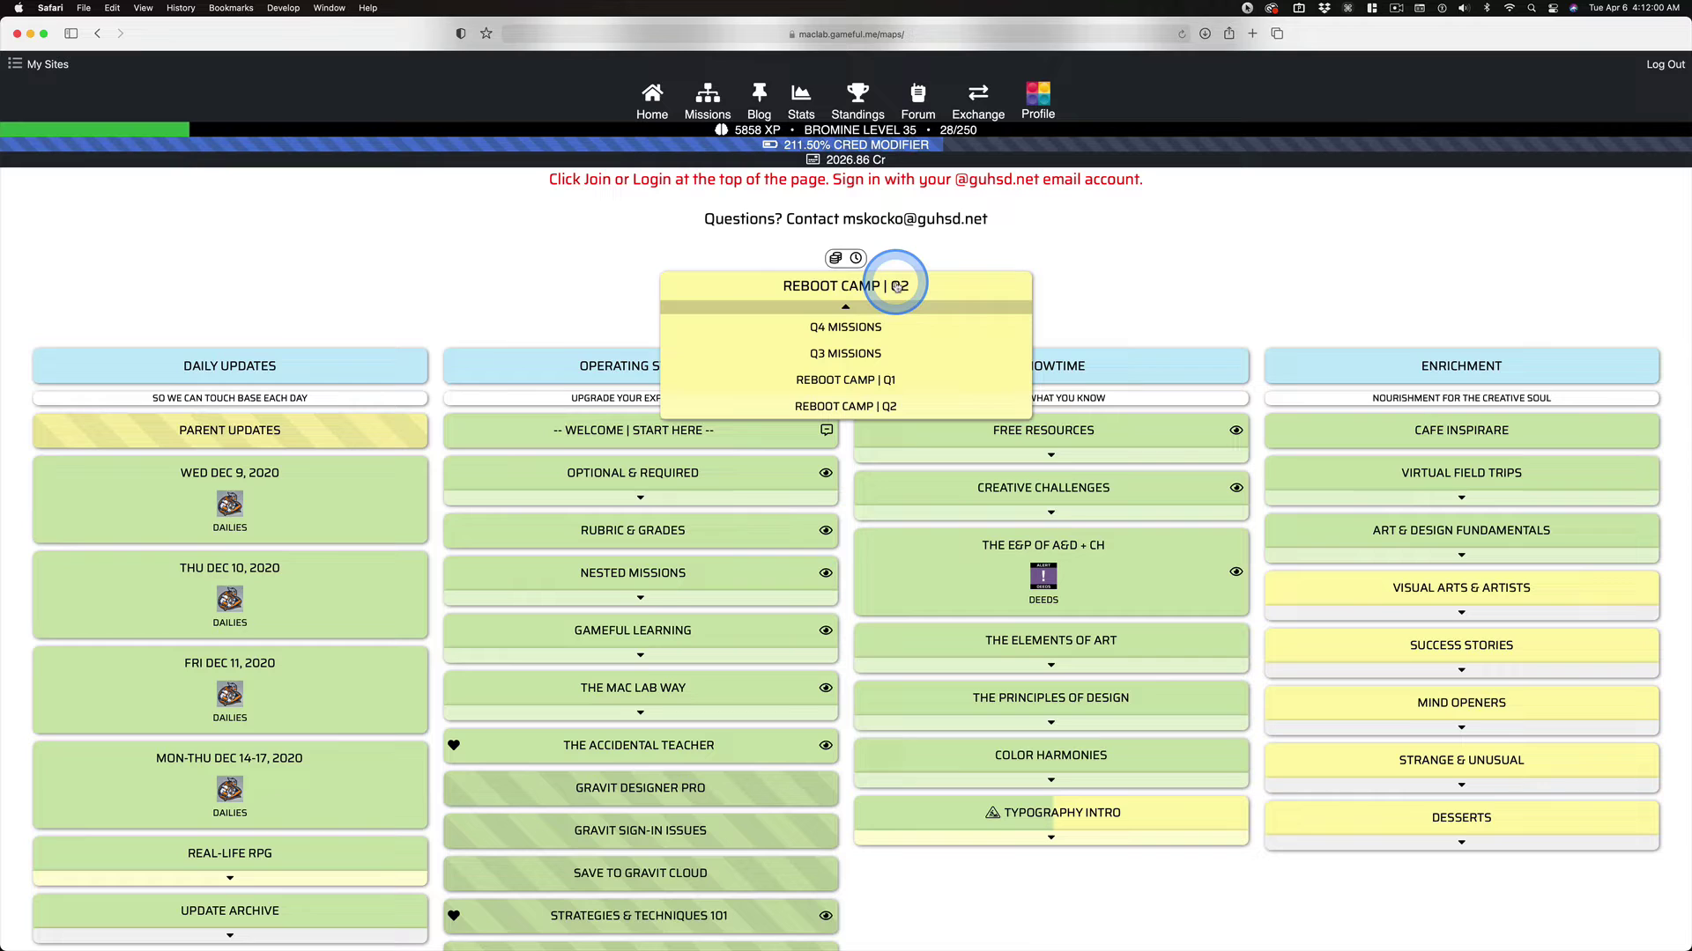
click(874, 357)
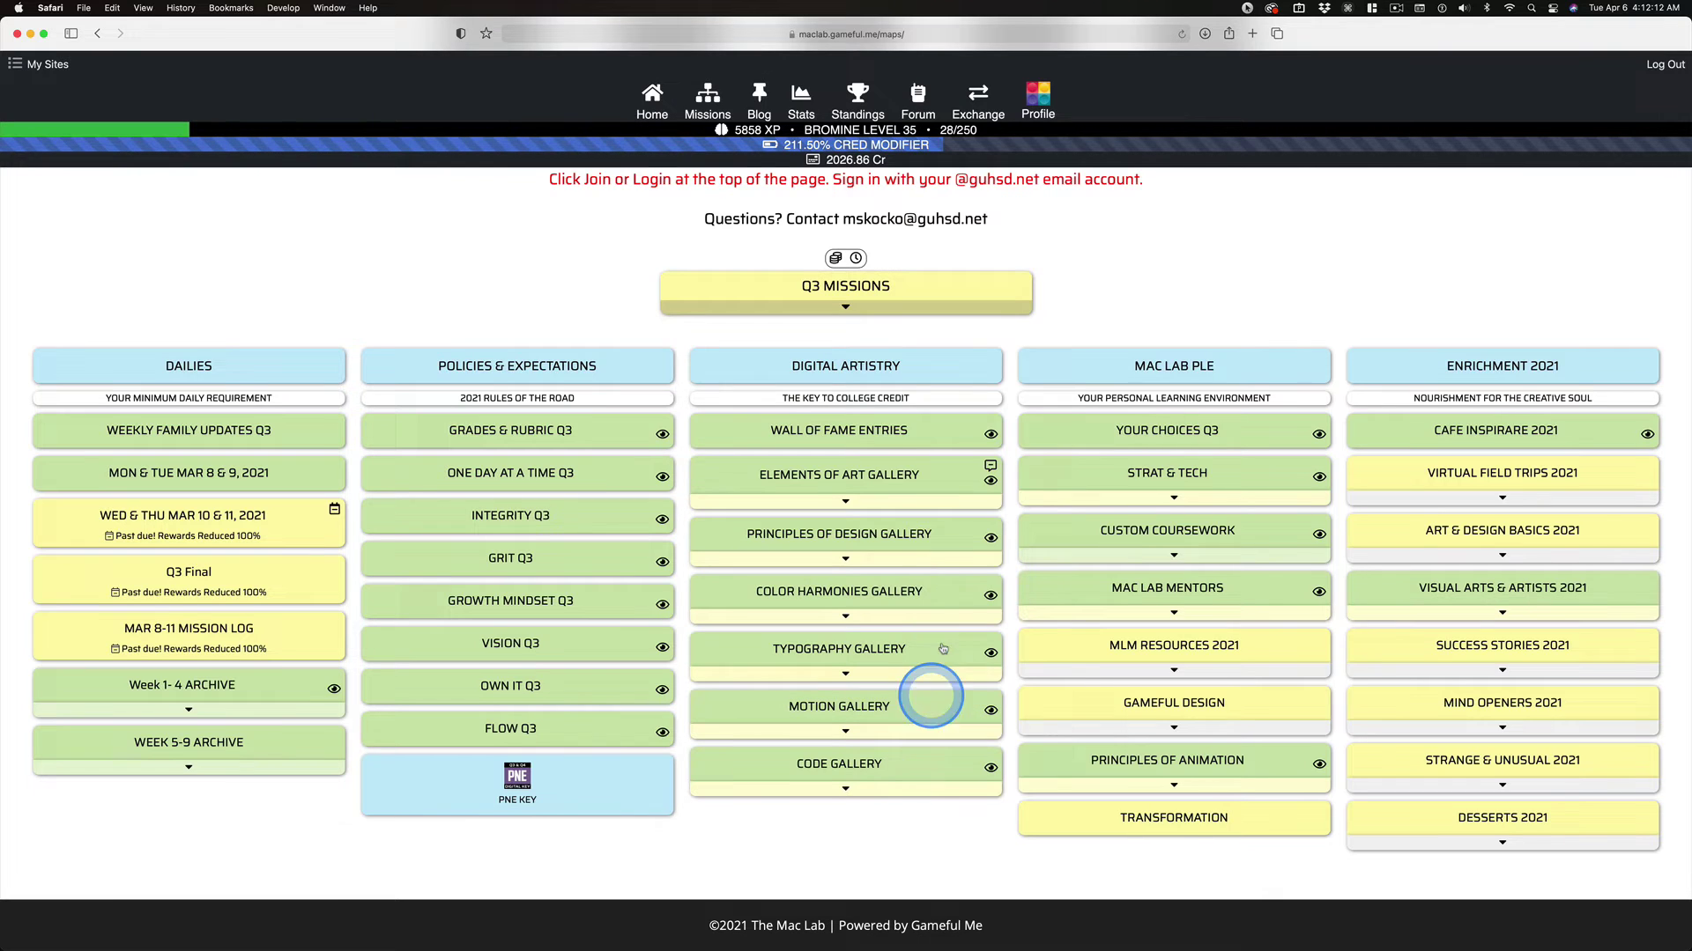
click(870, 436)
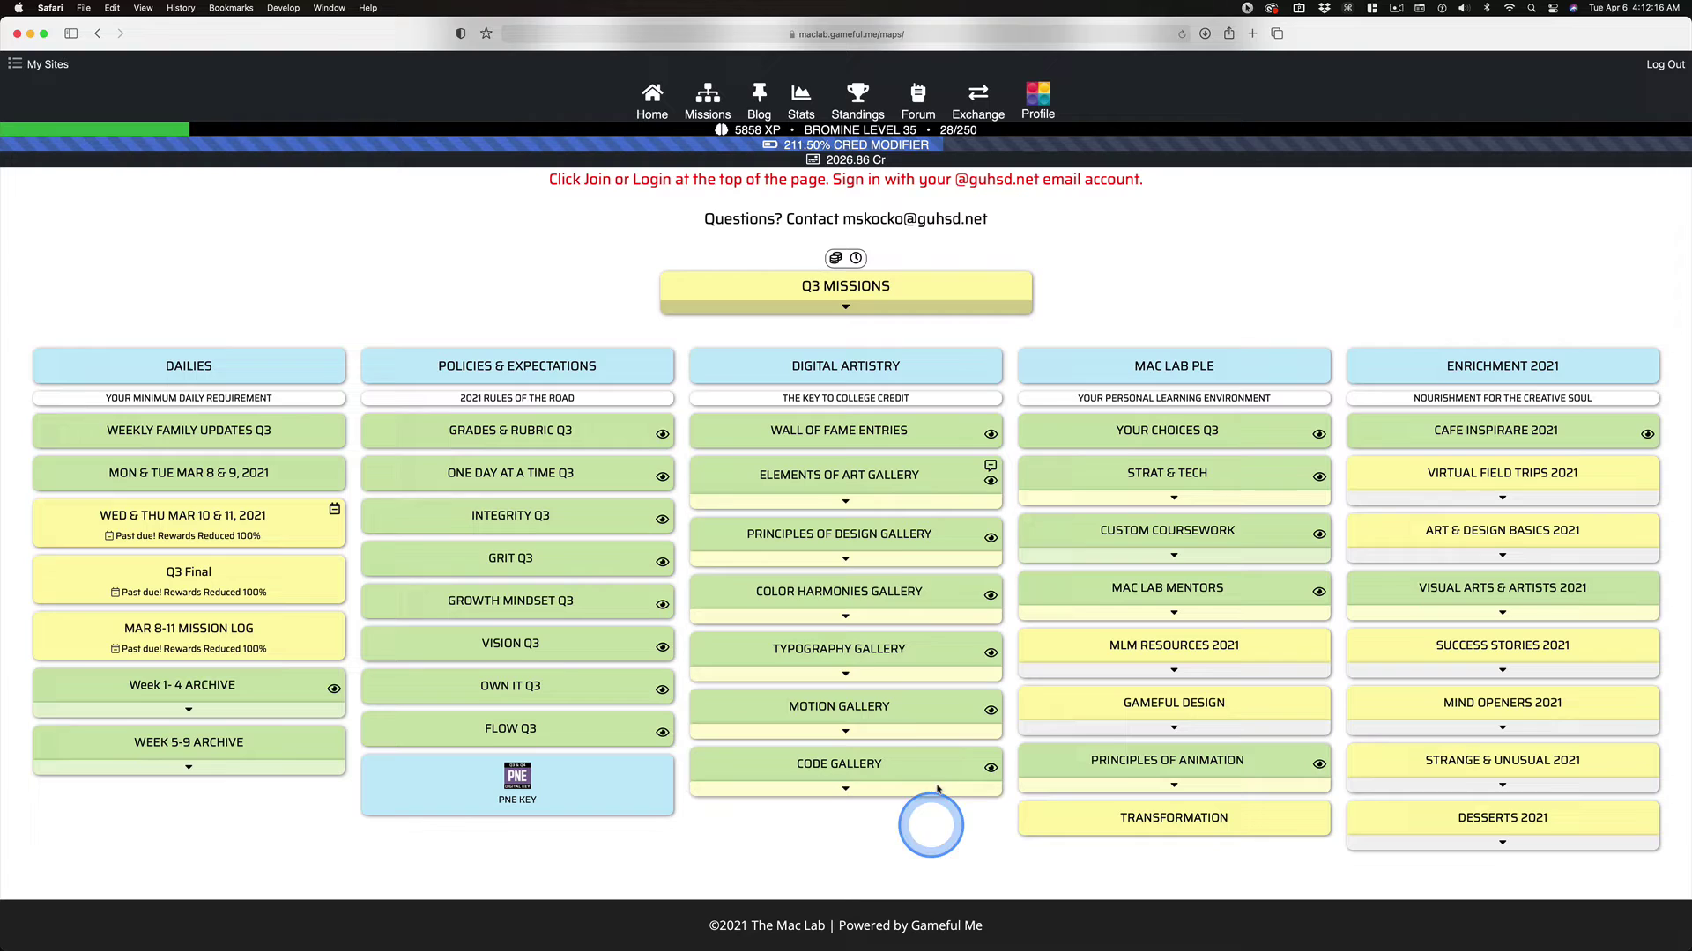
click(917, 500)
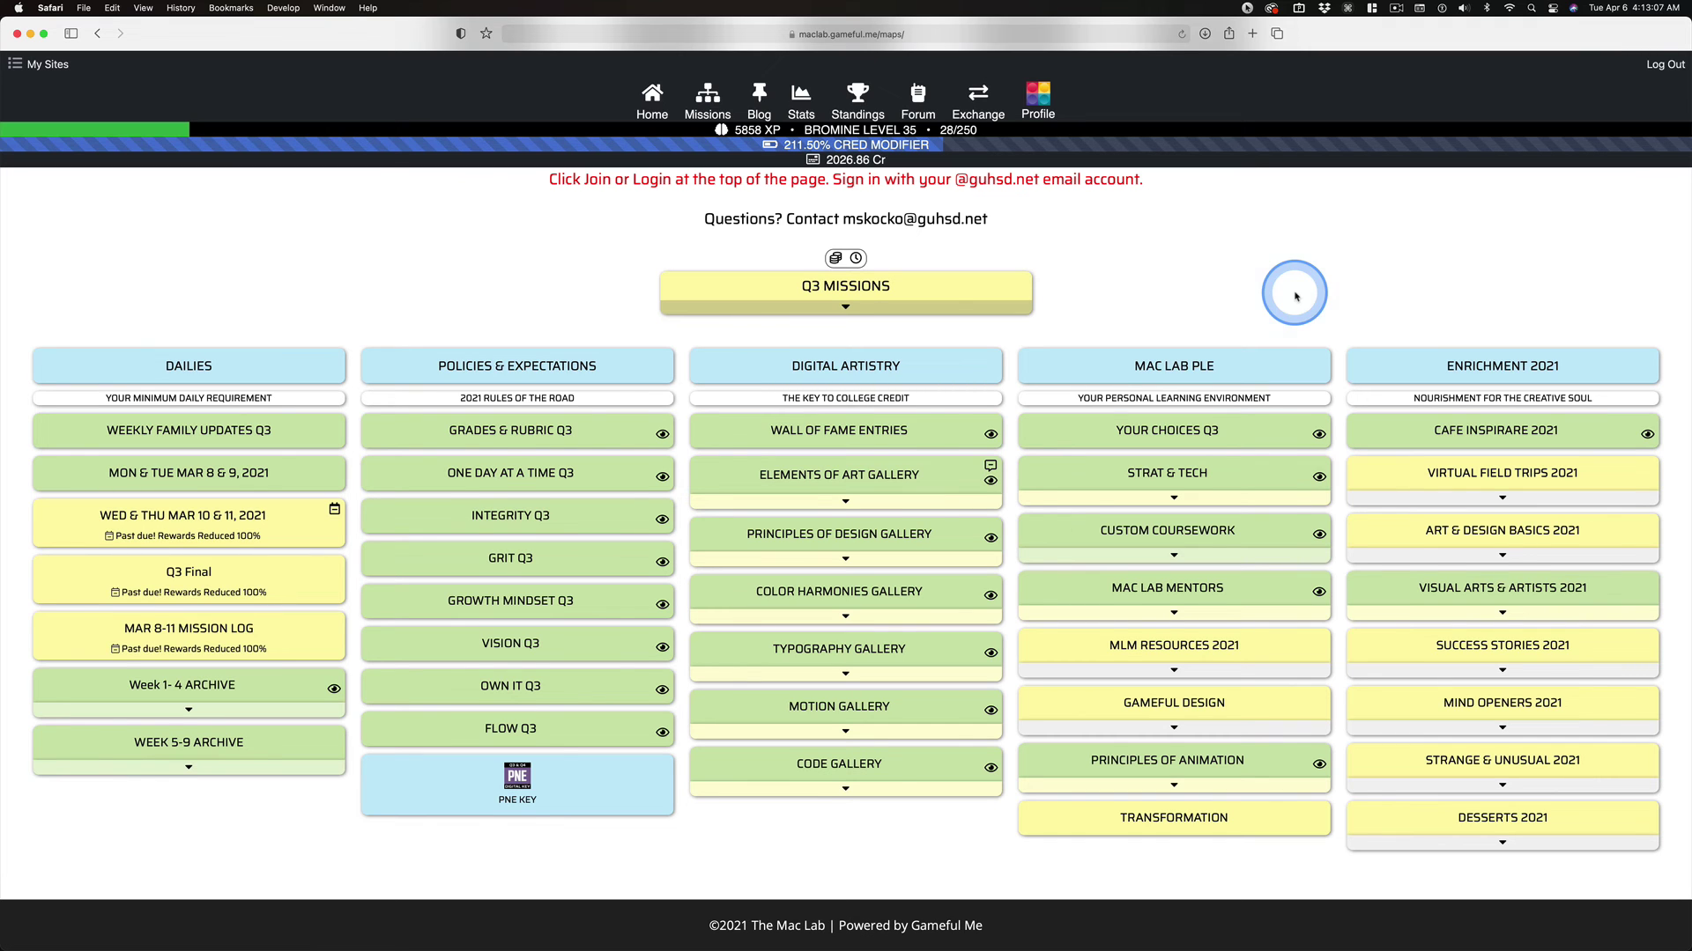
Return to Chrome's current missions map and toggle the Policies & Expectations sub-cards.
key(super+Tab)
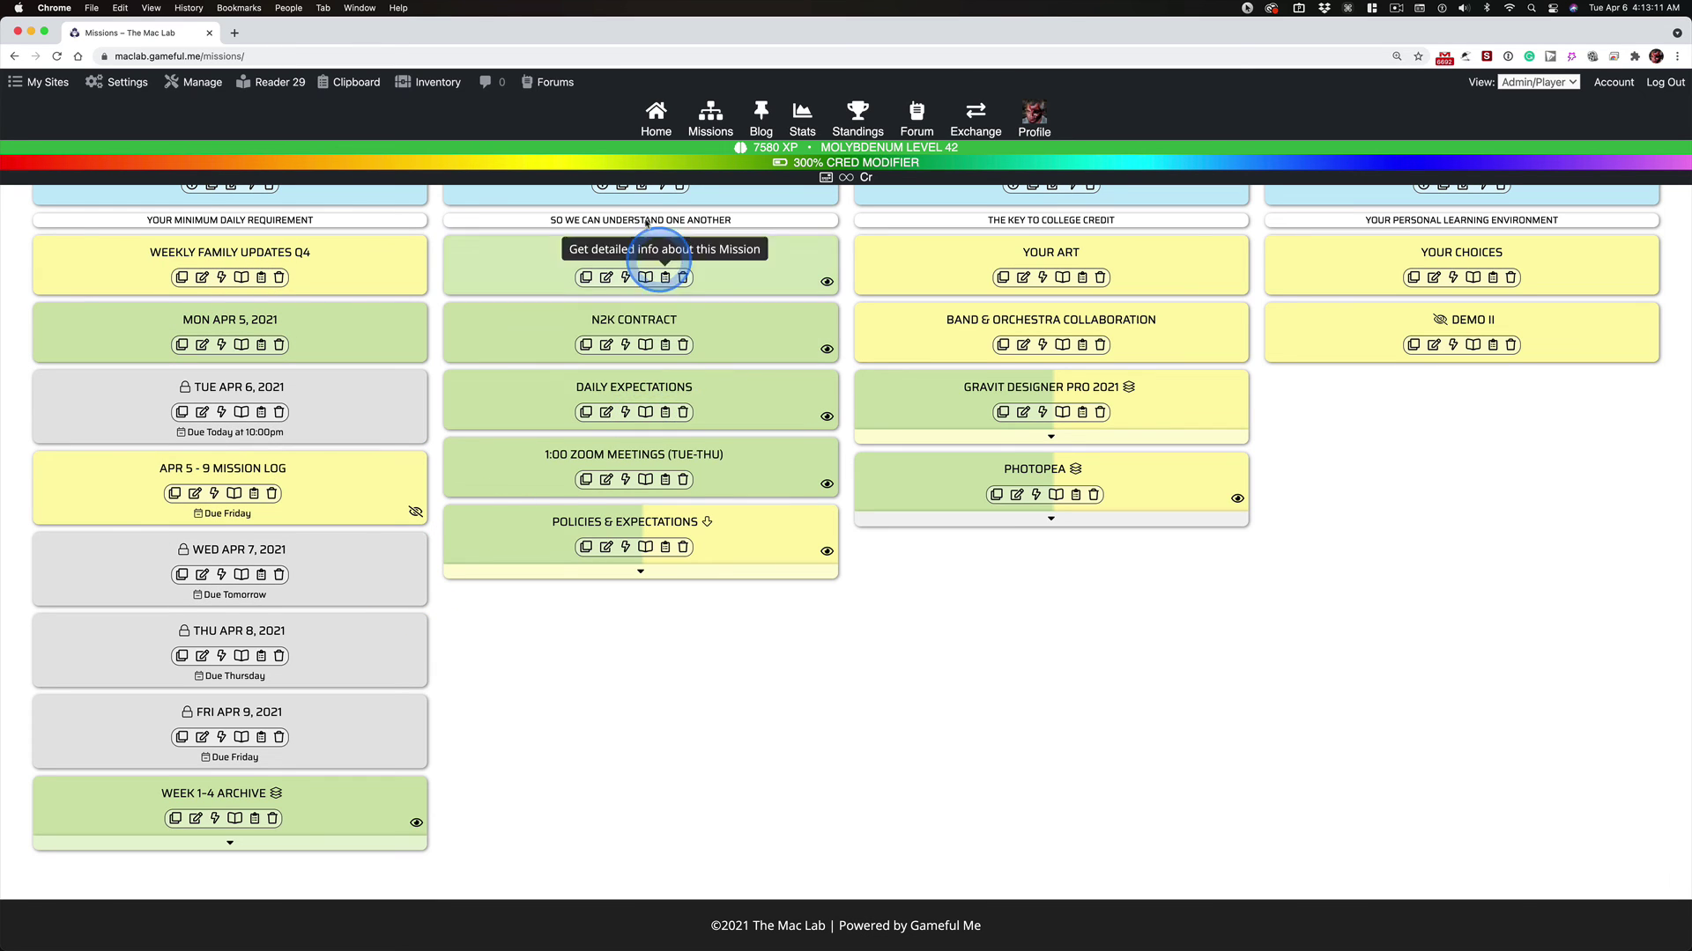
scroll(845, 721, up, 3)
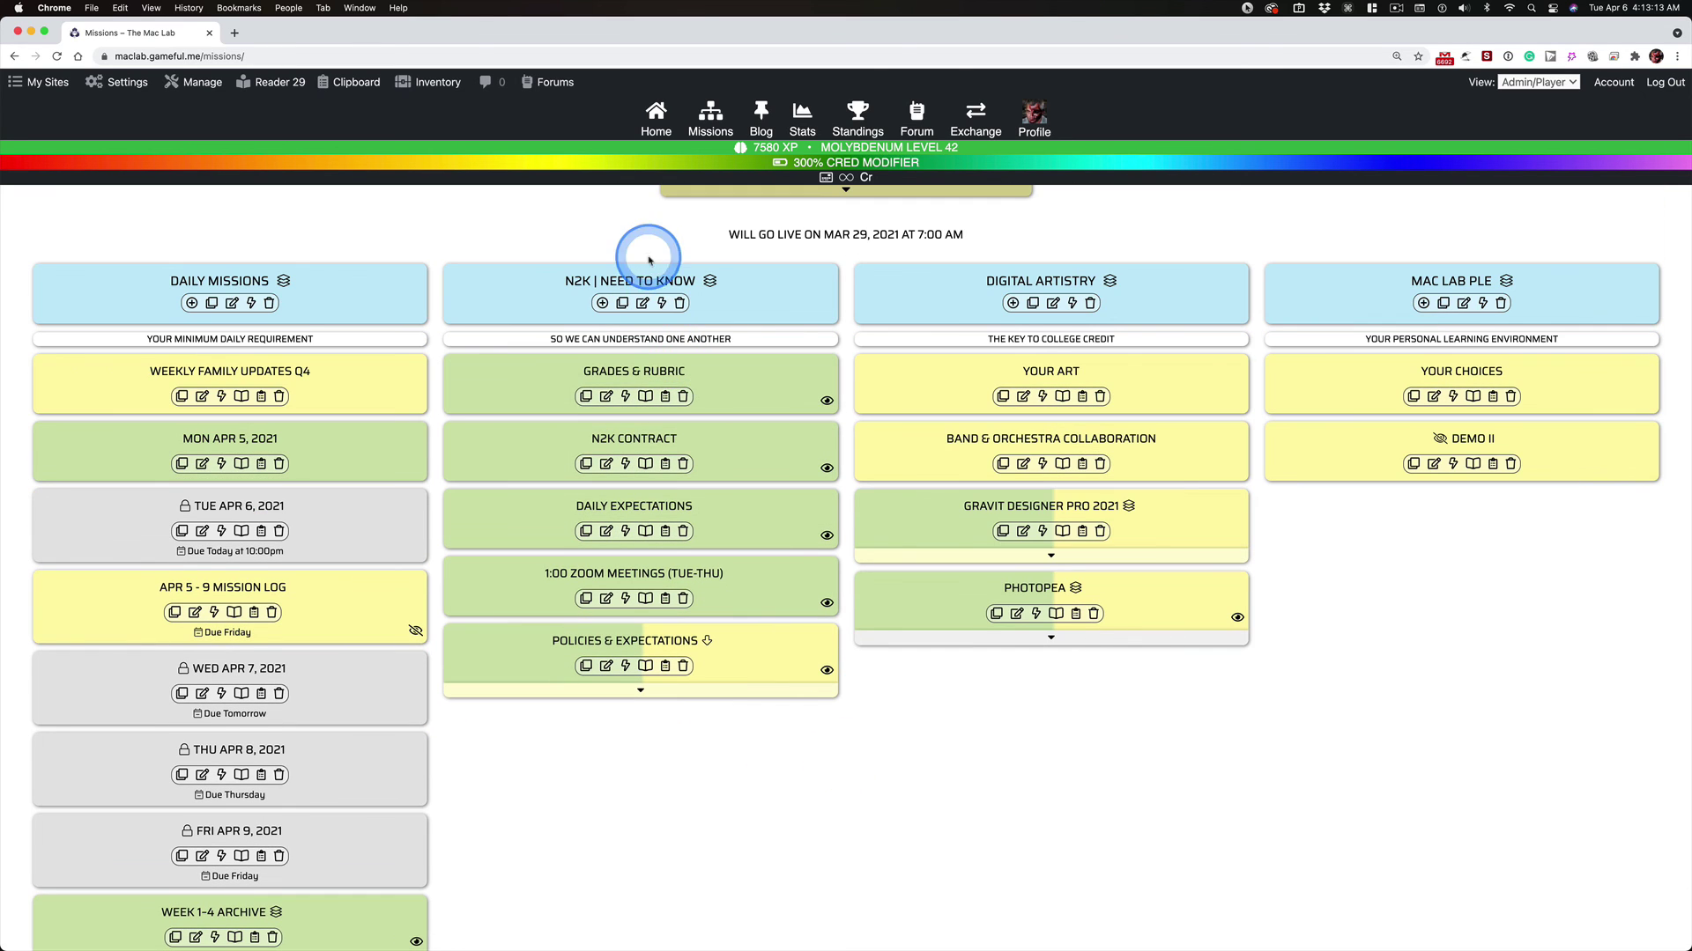
click(640, 689)
click(708, 685)
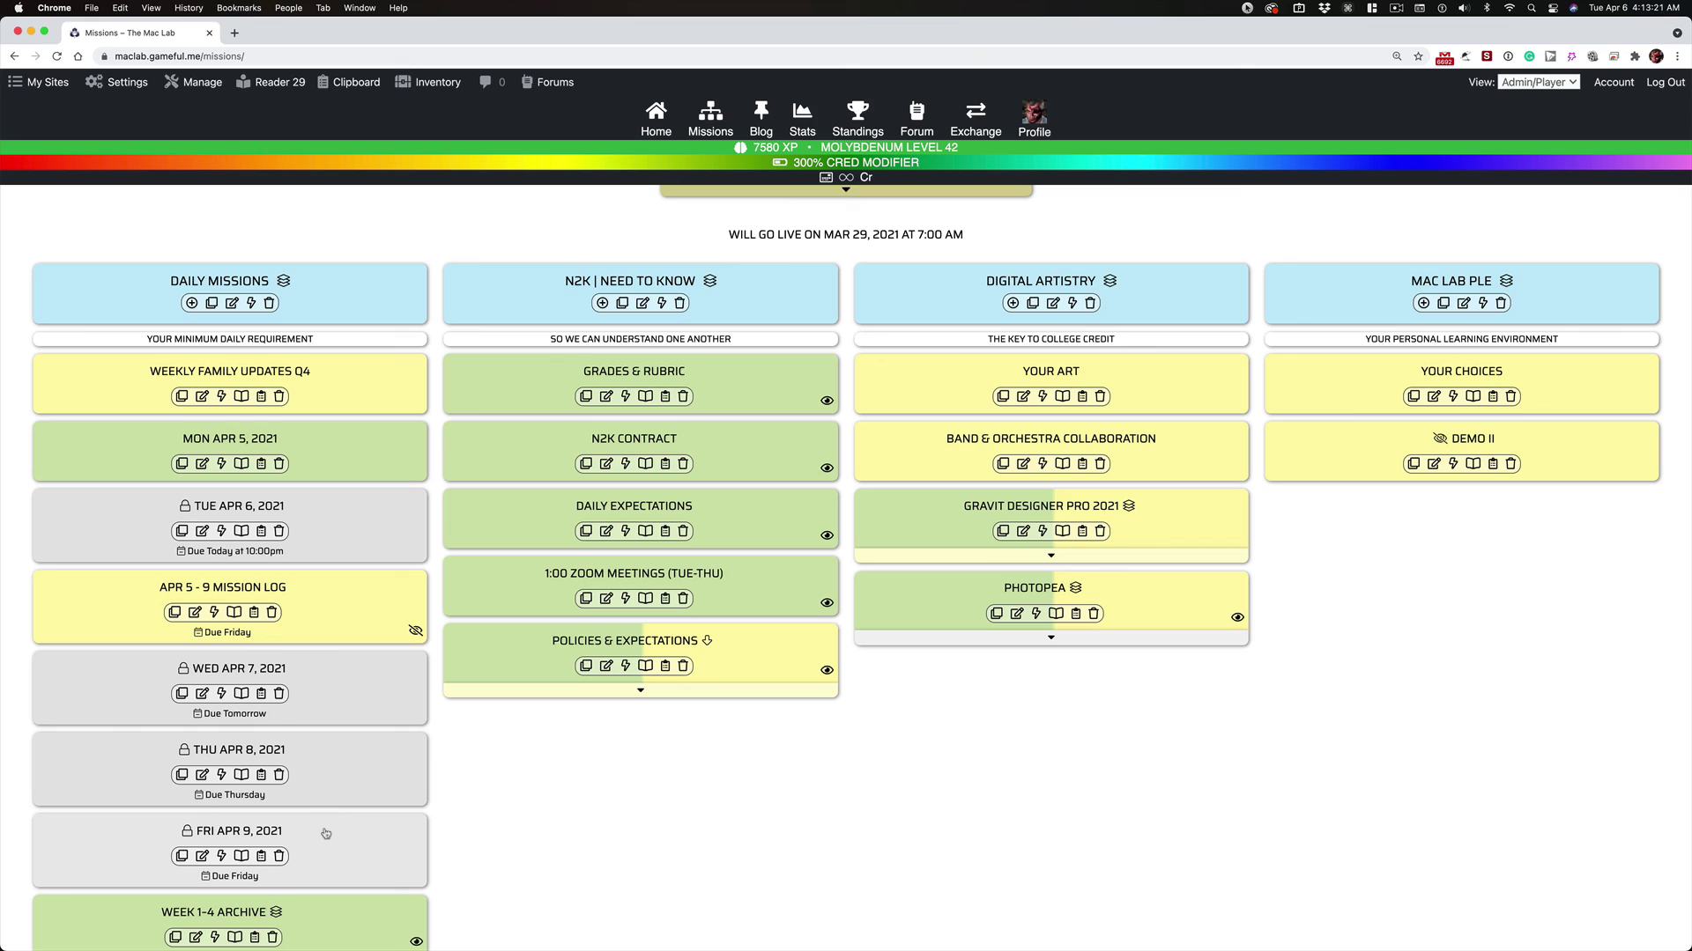
click(327, 833)
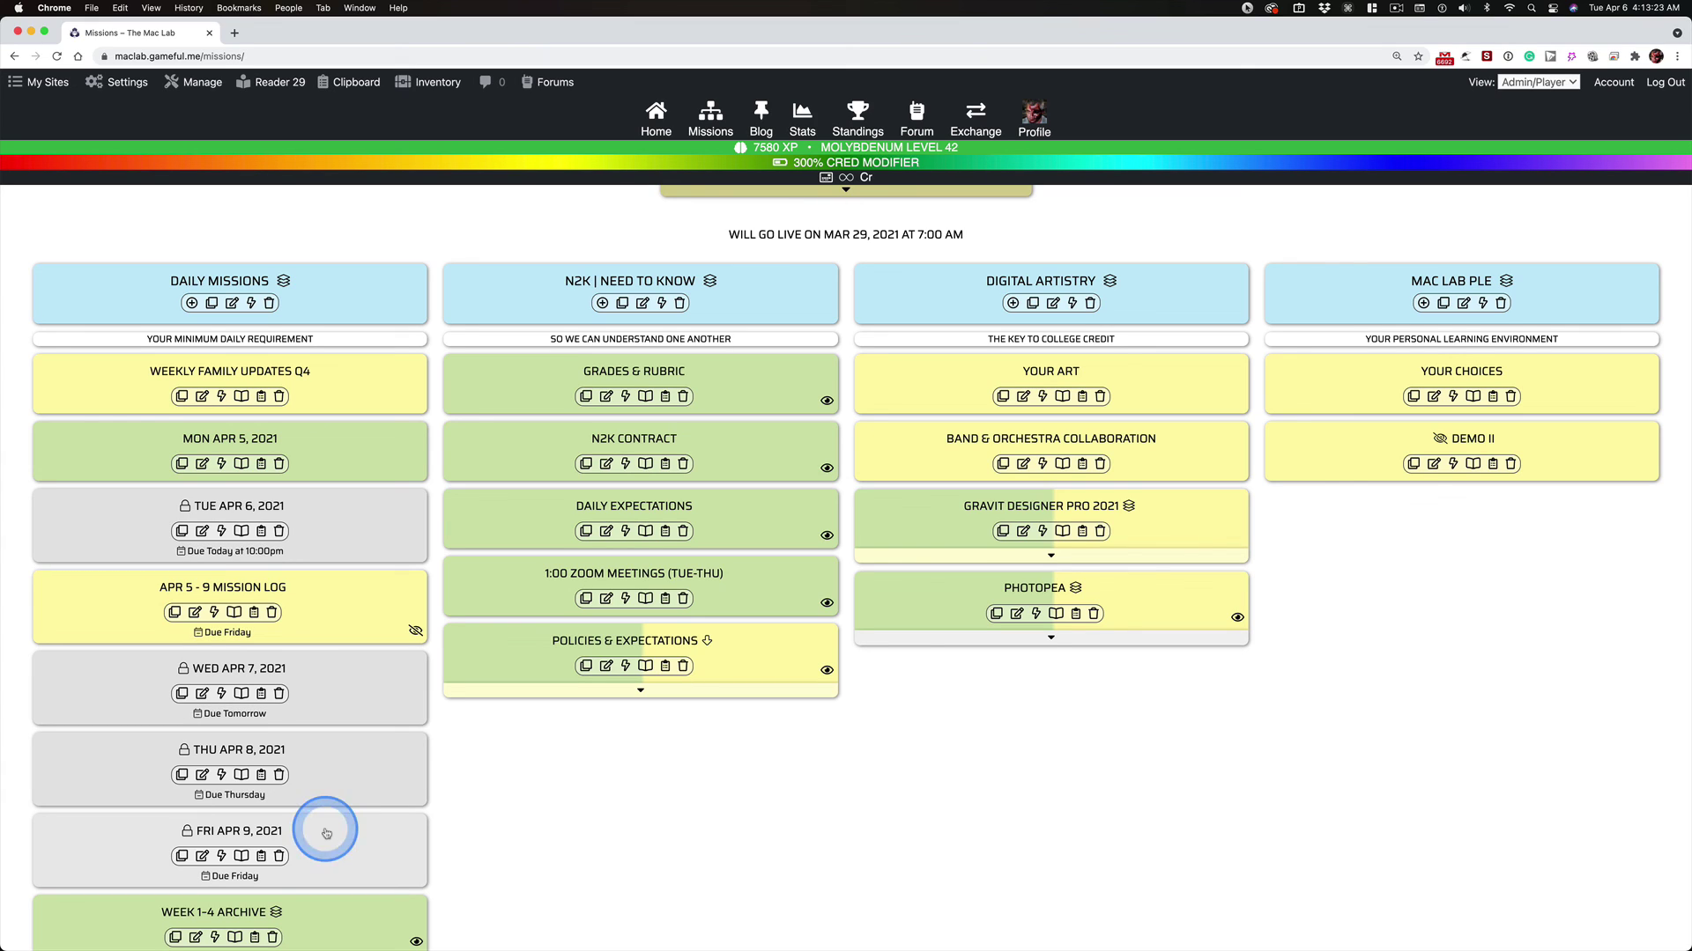